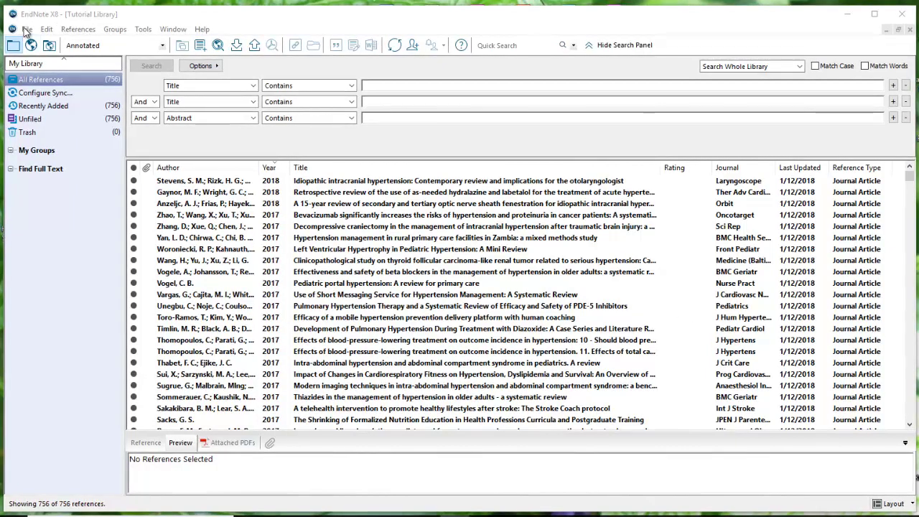
Step: Use Find Duplicates to keep one copy of the Adkins 1998 Brimonidine record and discard the other
{"action": "left_click", "coordinate": [74, 30]}
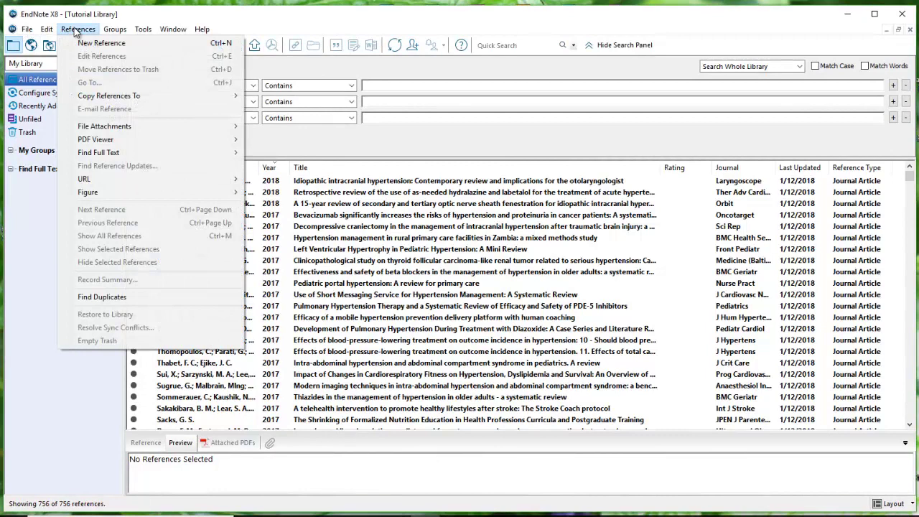
{"action": "left_click", "coordinate": [120, 298]}
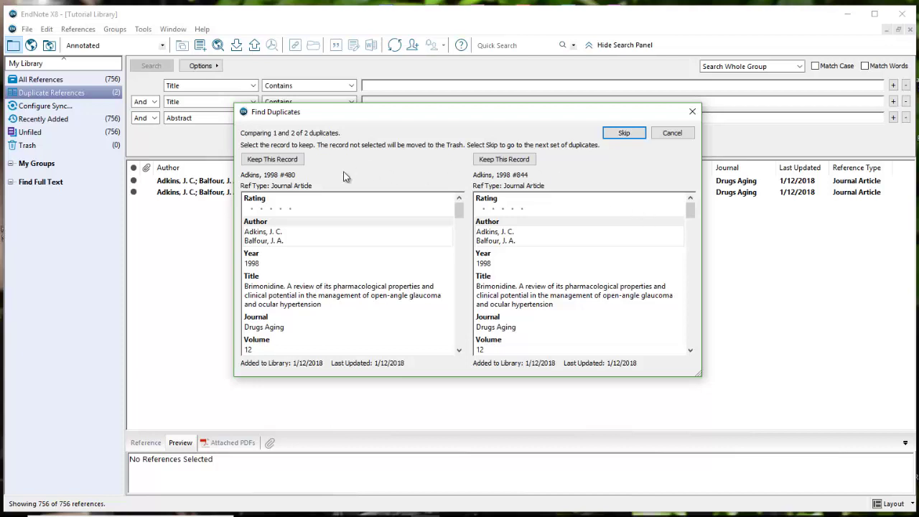
{"action": "left_click", "coordinate": [272, 163]}
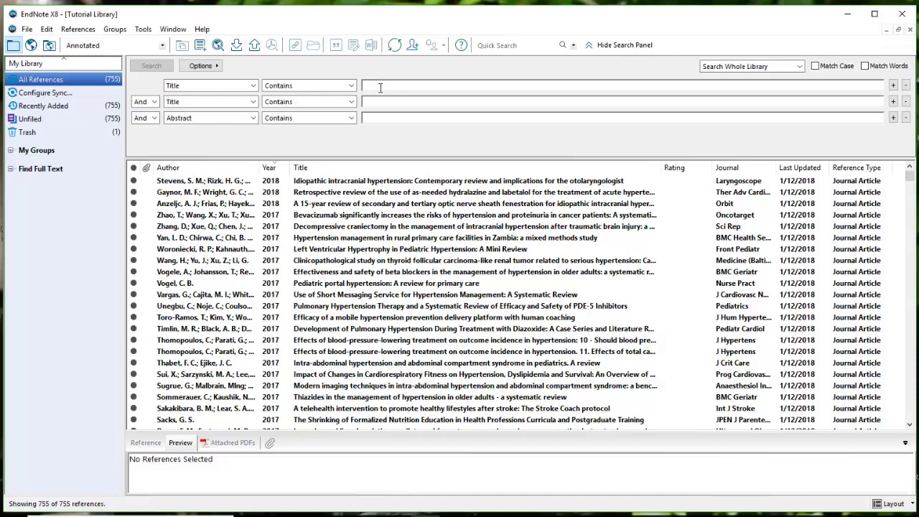
Step: Run a Title search for the bracketed foreign-language titles
{"action": "left_click", "coordinate": [382, 86]}
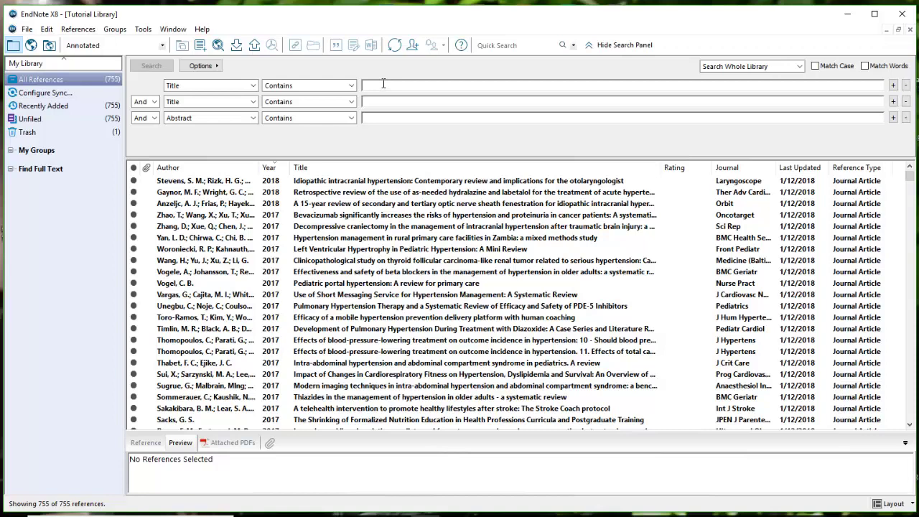
{"action": "type", "text": "l"}
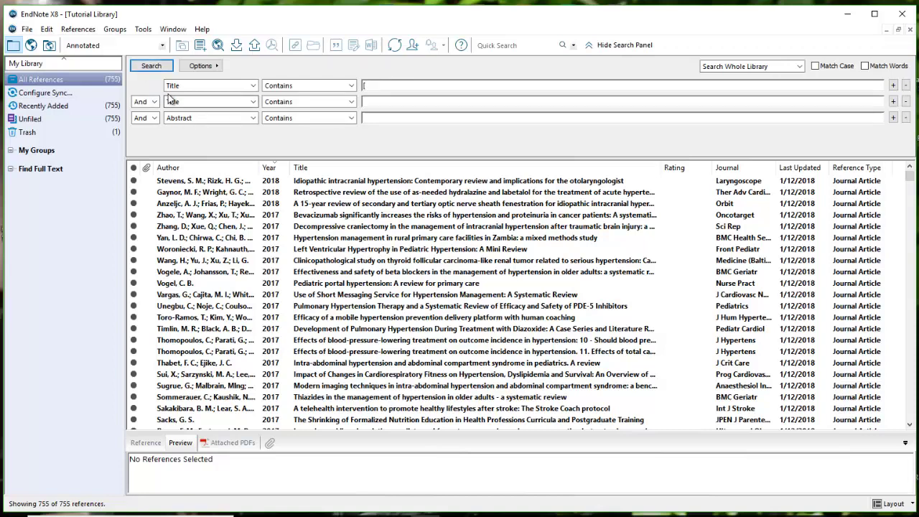
{"action": "left_click", "coordinate": [152, 66]}
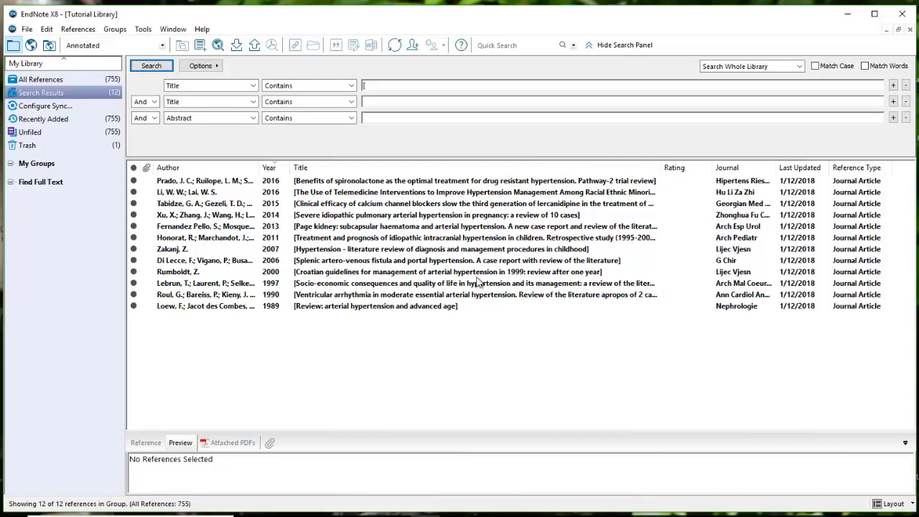
Step: Move all 12 bracketed-title results to Trash and return to All References
{"action": "left_click", "coordinate": [388, 309]}
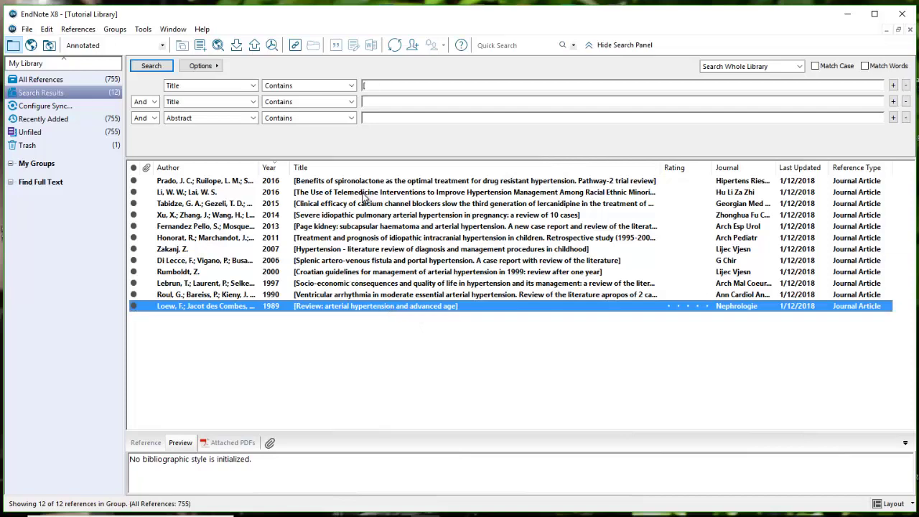
{"action": "key", "text": "ctrl+a"}
{"action": "right_click", "coordinate": [315, 196]}
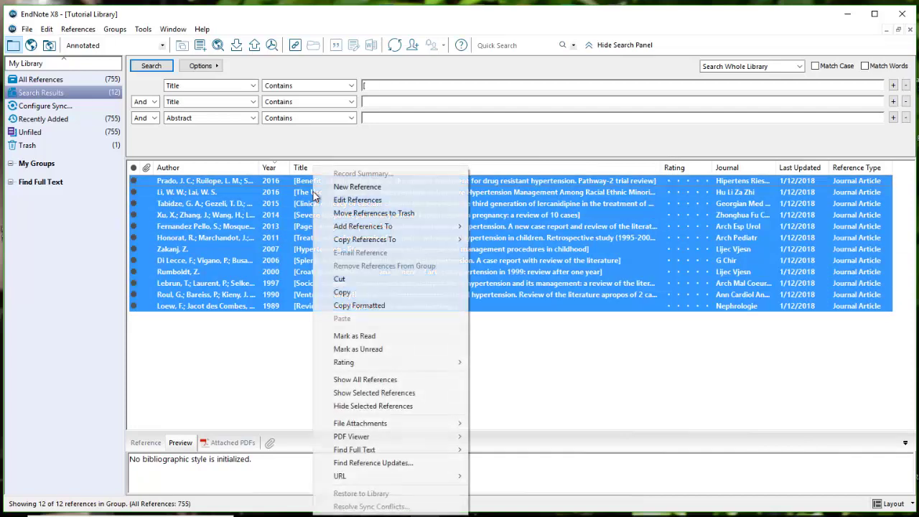
{"action": "left_click", "coordinate": [364, 214]}
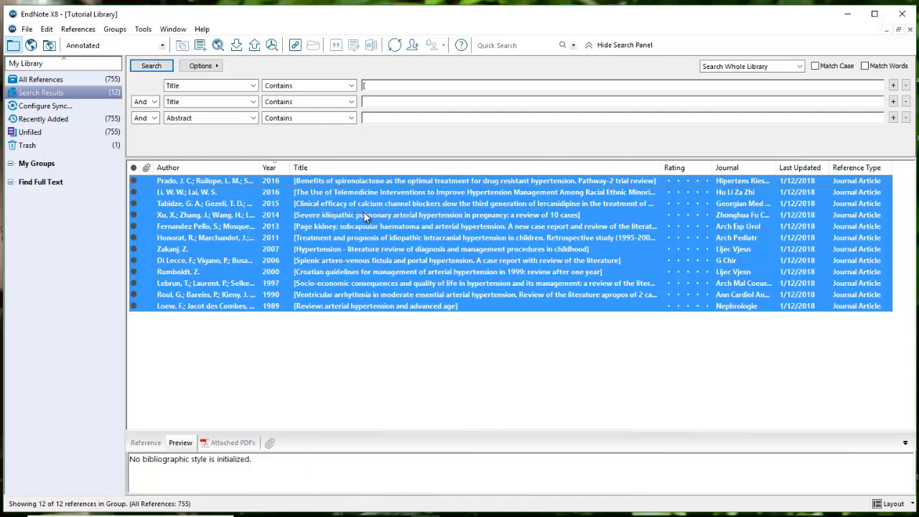
{"action": "left_click", "coordinate": [43, 80]}
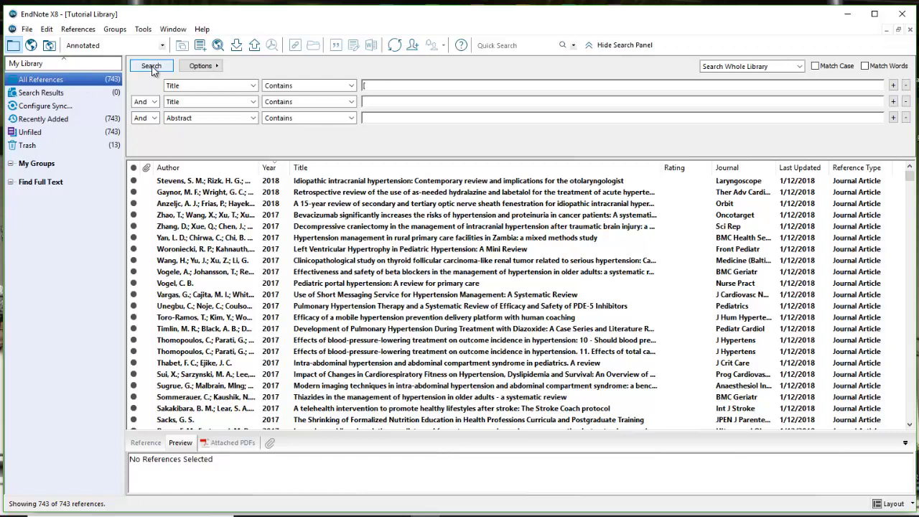
Step: Search titles for 'coach' and select the Hale 2017 health-coaching review among the 23 results
{"action": "left_click", "coordinate": [415, 86]}
{"action": "type", "text": "c"}
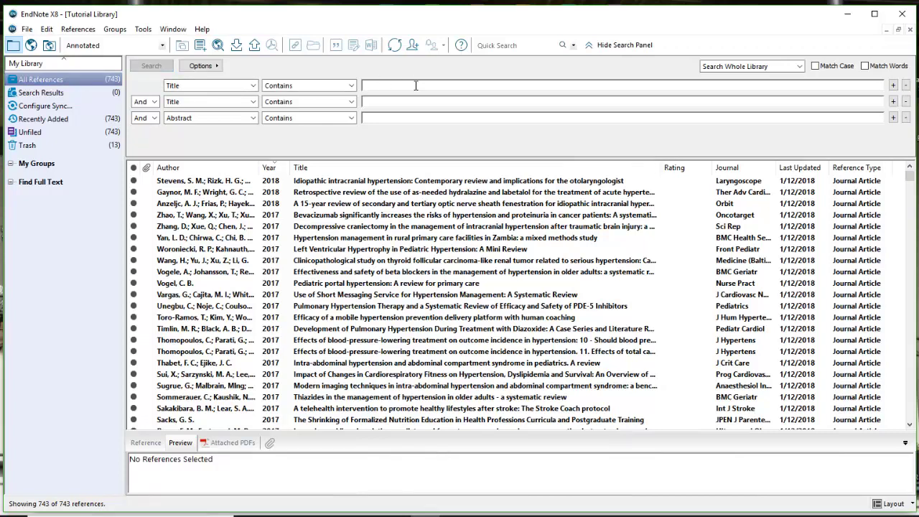
{"action": "type", "text": "oach"}
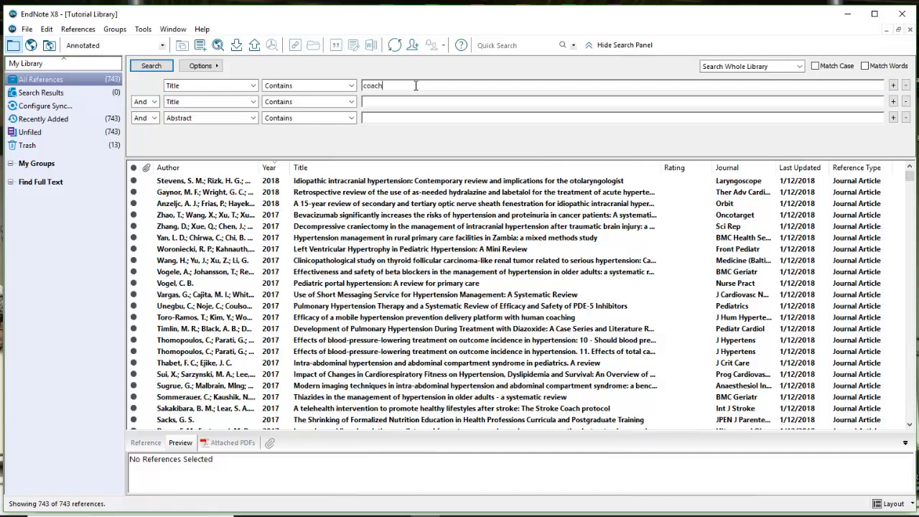
{"action": "key", "text": "Return"}
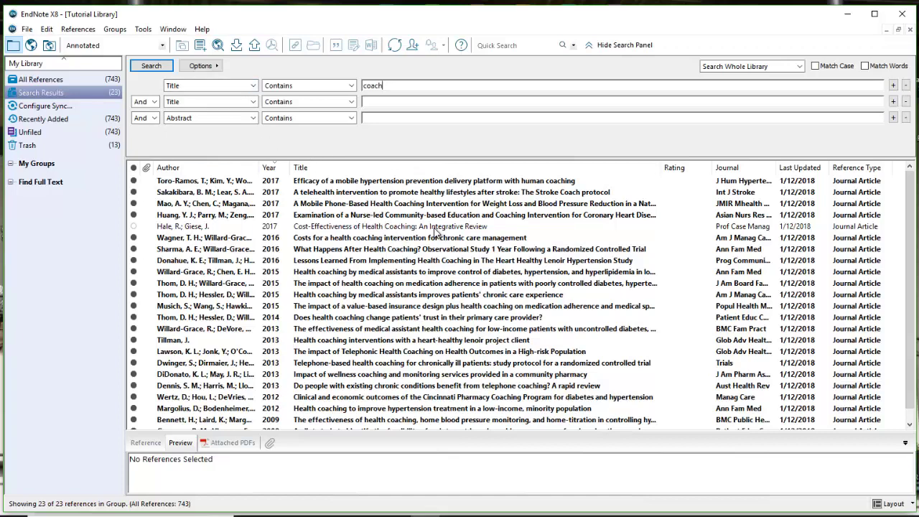
{"action": "left_click", "coordinate": [435, 228]}
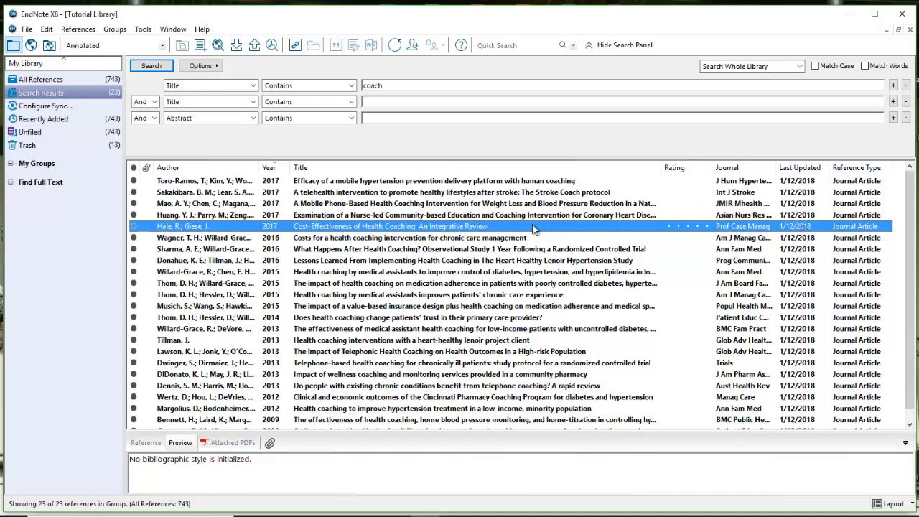
Step: Open the Hale 2017 record and check its Reference Type list, leaving it as Journal Article
{"action": "double_click", "coordinate": [421, 228]}
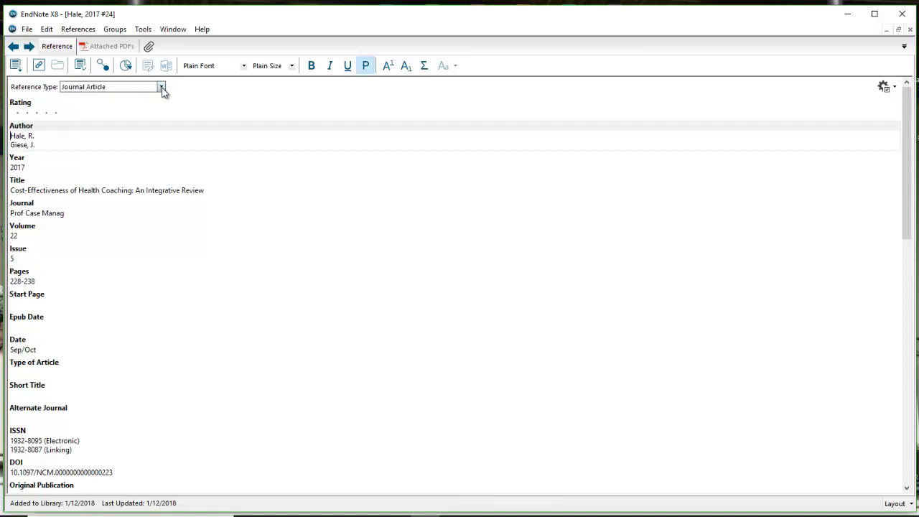
{"action": "left_click", "coordinate": [161, 87]}
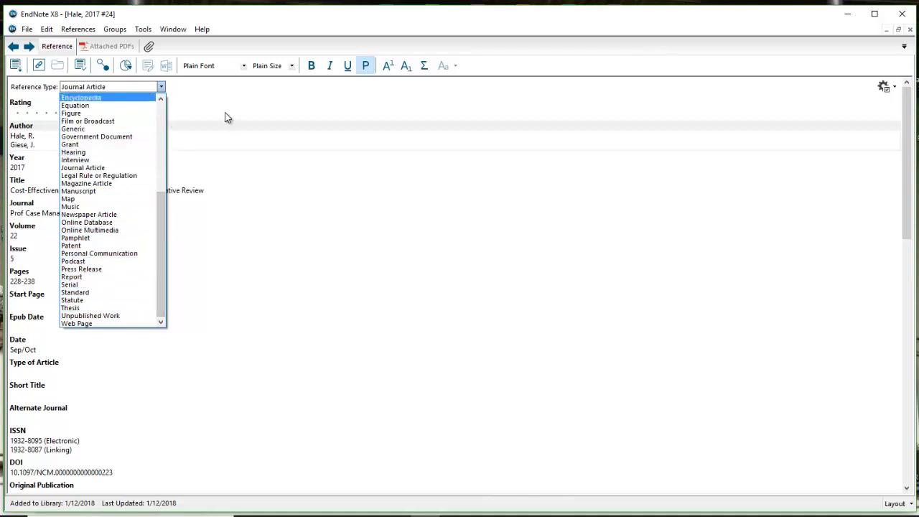
{"action": "left_click", "coordinate": [226, 137]}
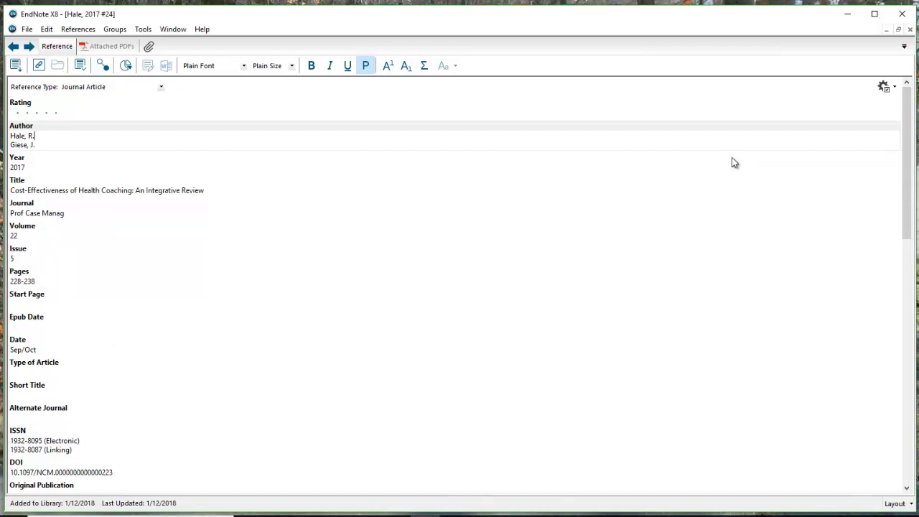
{"action": "left_click_drag", "start_coordinate": [912, 203], "coordinate": [914, 388]}
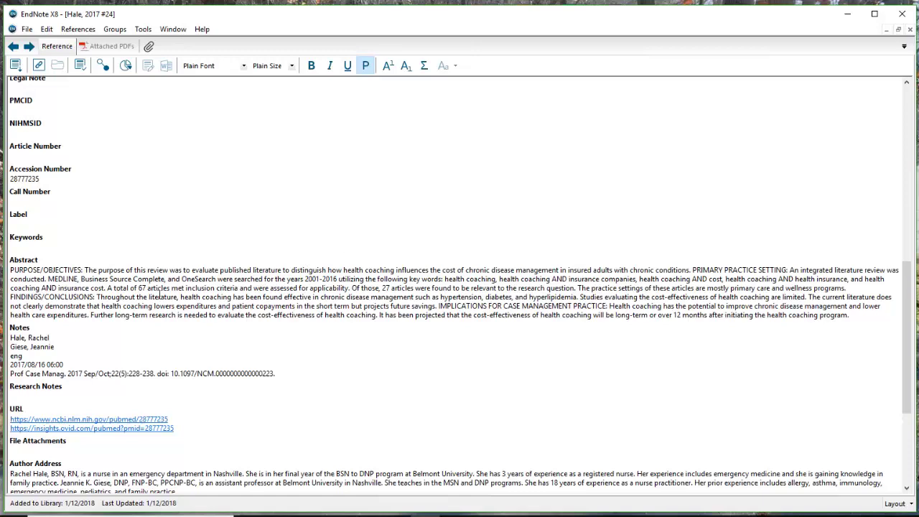
{"action": "left_click", "coordinate": [113, 246]}
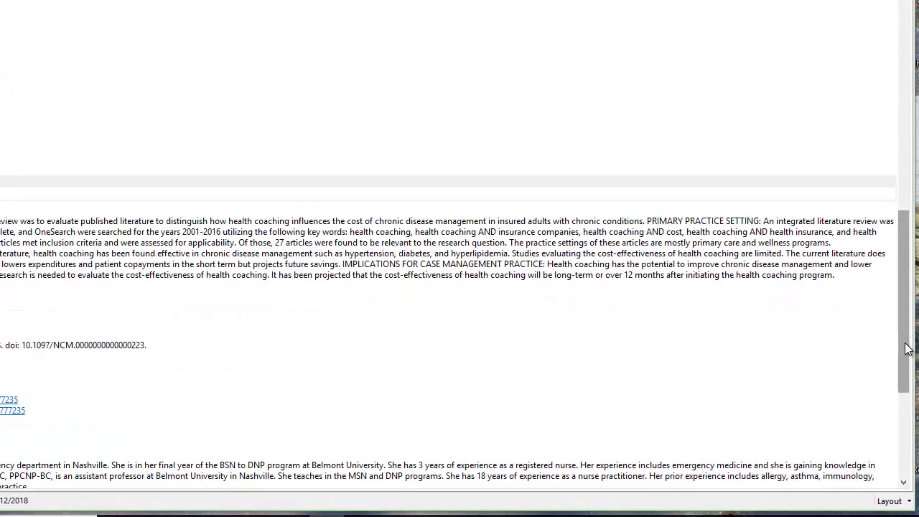
{"action": "left_click_drag", "start_coordinate": [907, 349], "coordinate": [912, 463]}
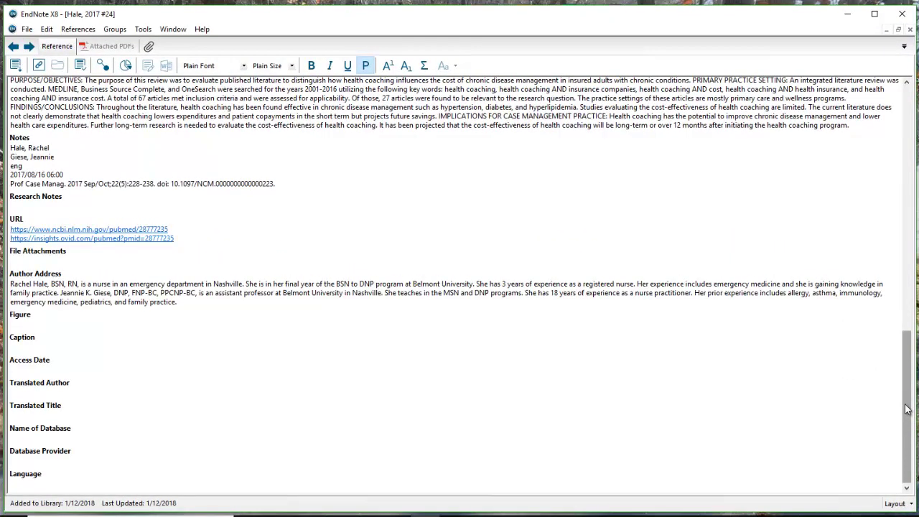
{"action": "left_click_drag", "start_coordinate": [907, 409], "coordinate": [918, 152]}
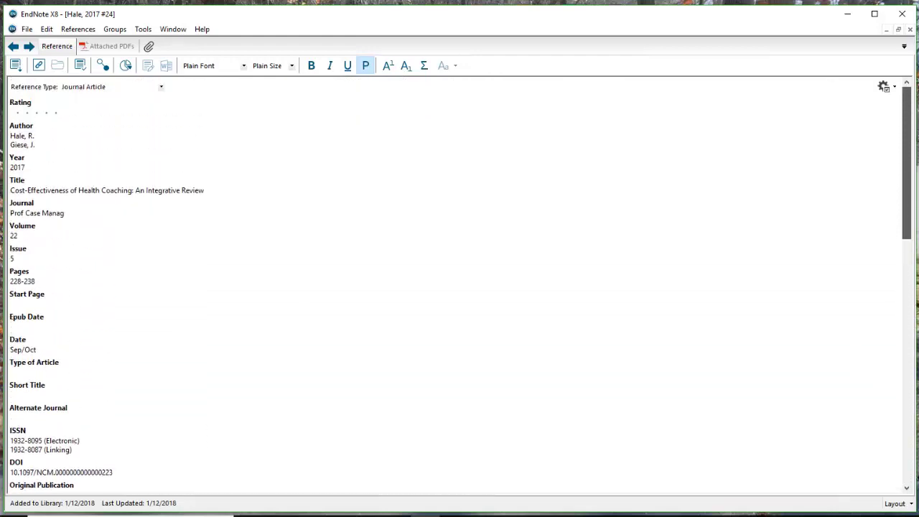
Step: Close the record, sort the coach results by author, year and title, then show all 743 references
{"action": "left_click", "coordinate": [910, 31]}
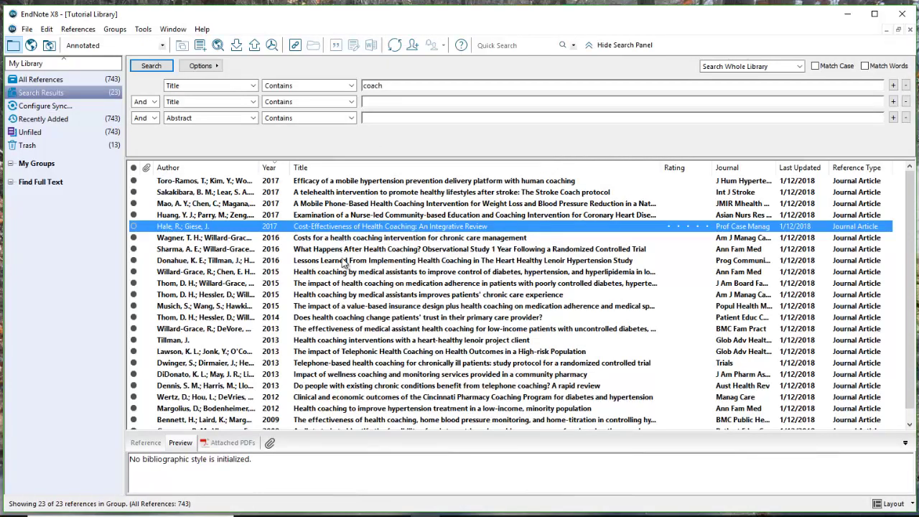
{"action": "left_click", "coordinate": [201, 167]}
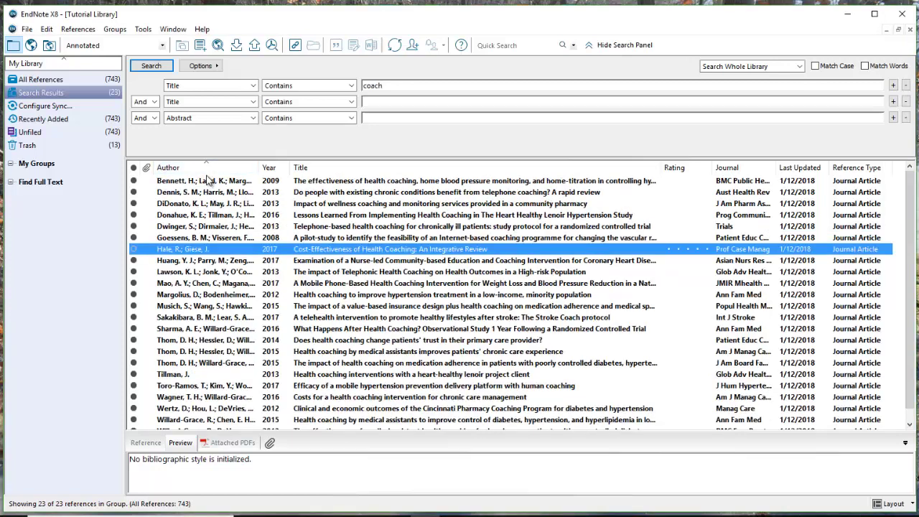
{"action": "left_click", "coordinate": [282, 169]}
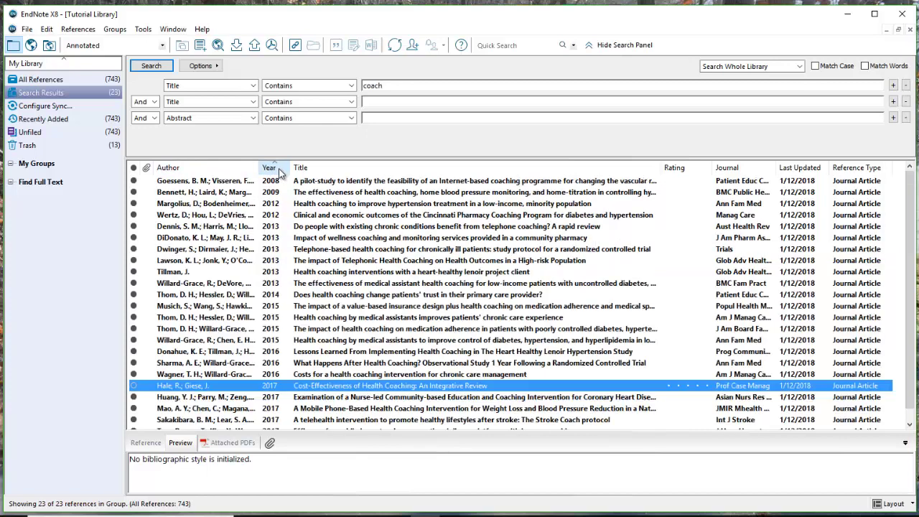
{"action": "left_click", "coordinate": [316, 168]}
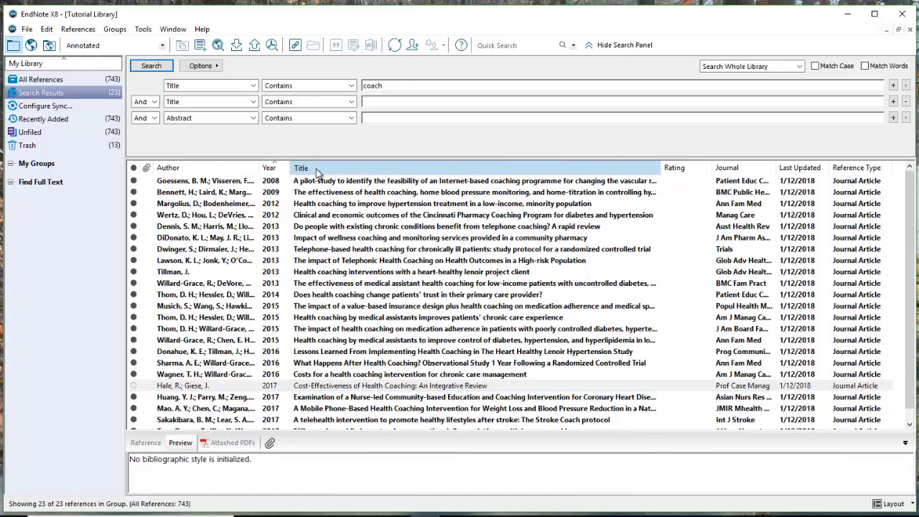
{"action": "left_click", "coordinate": [63, 83]}
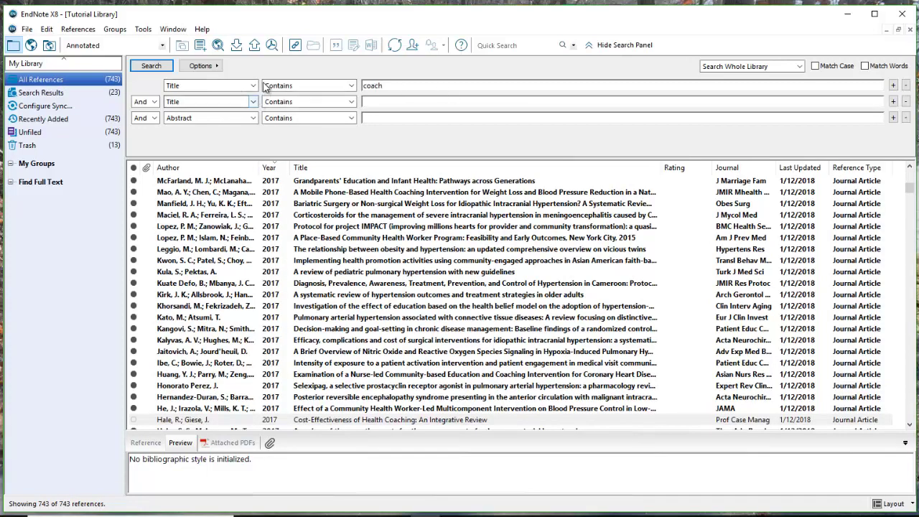
{"action": "left_click", "coordinate": [254, 86]}
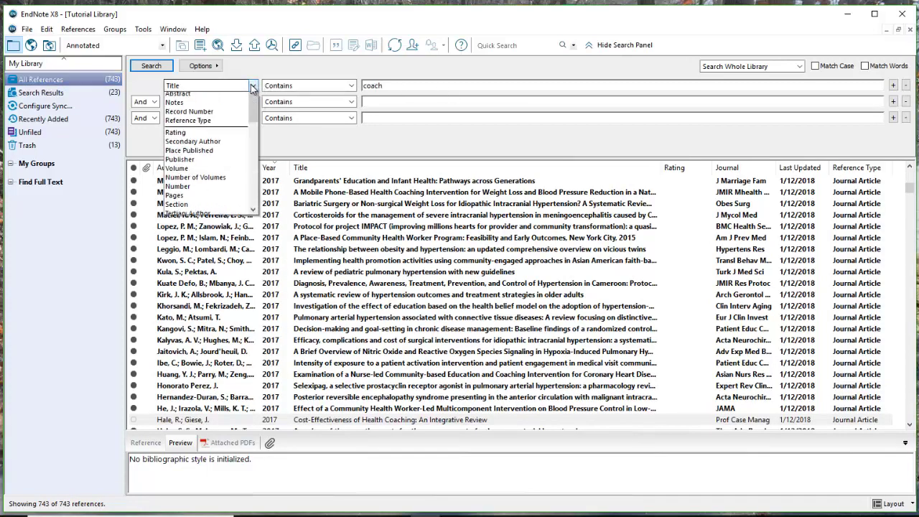
{"action": "left_click_drag", "start_coordinate": [254, 130], "coordinate": [260, 115]}
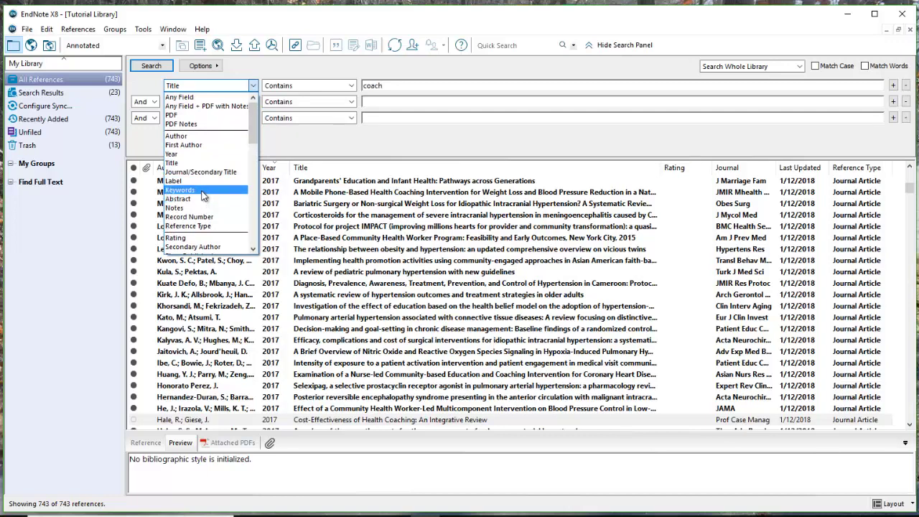
{"action": "left_click", "coordinate": [295, 136]}
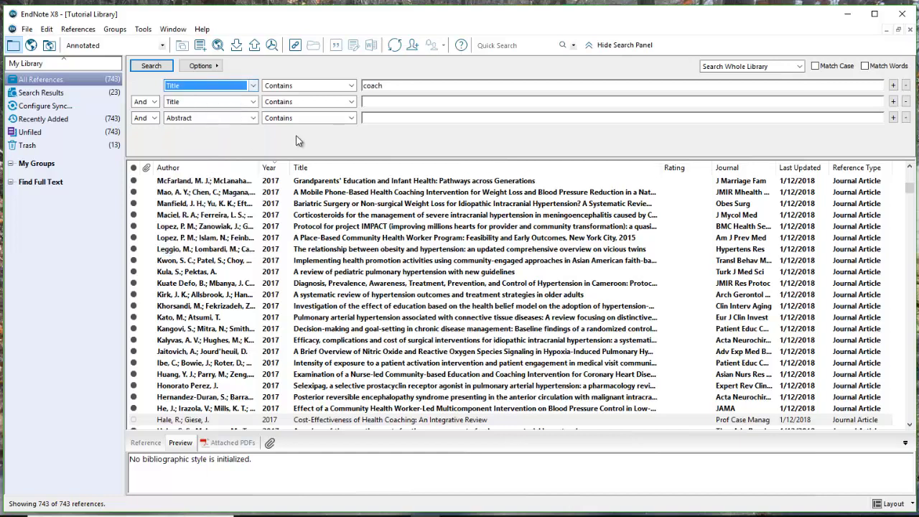